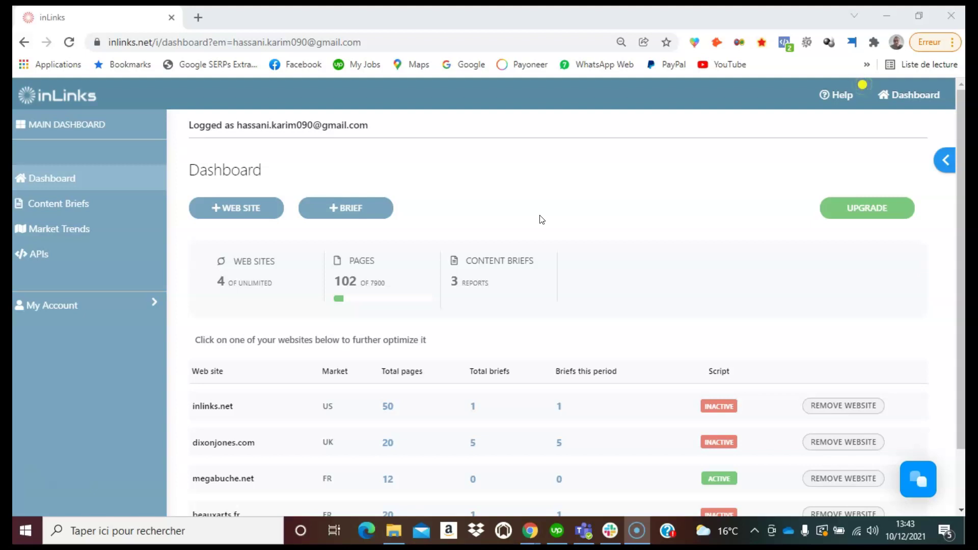
Generate a brief for the keyword 'car insurance' in the English / United Kingdom market.
left_click(347, 213)
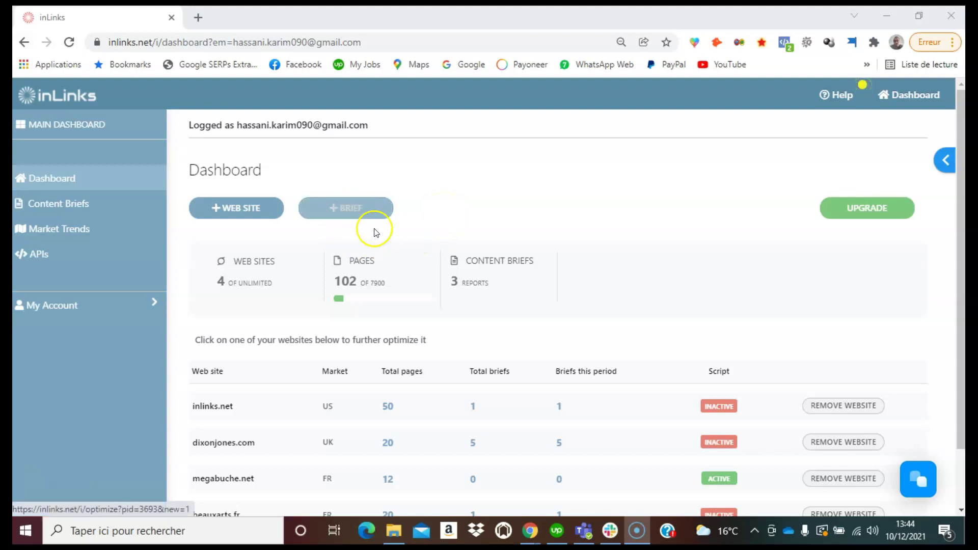
left_click(346, 214)
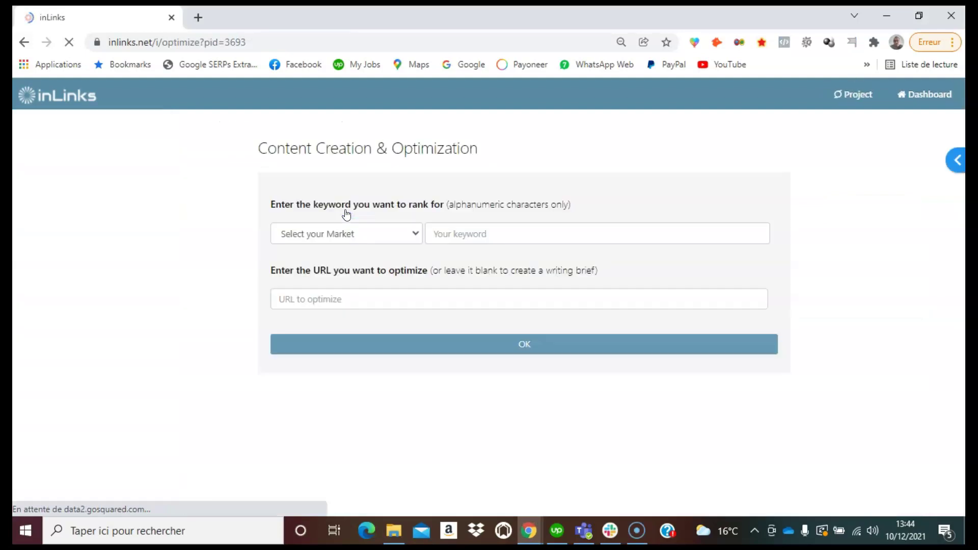
left_click(402, 234)
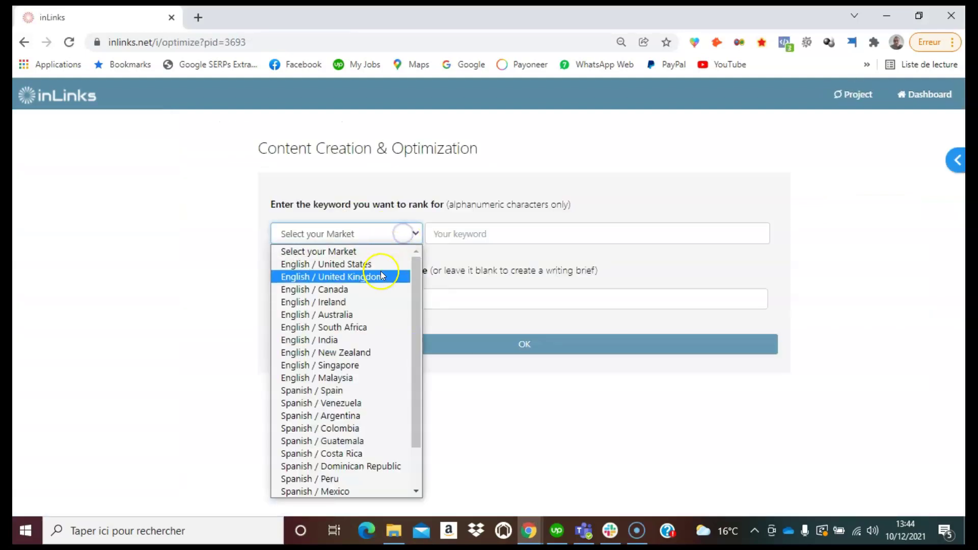
left_click(352, 274)
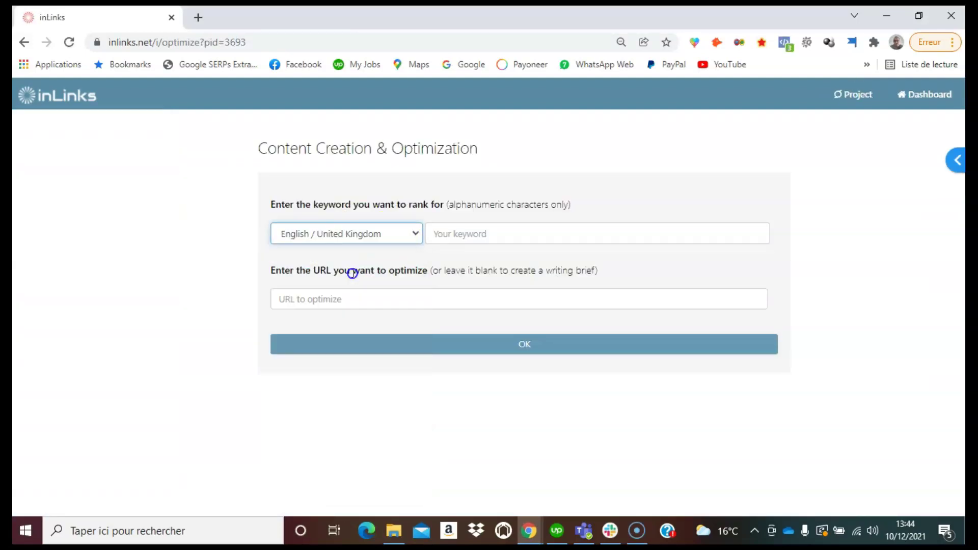
left_click(471, 235)
type("c")
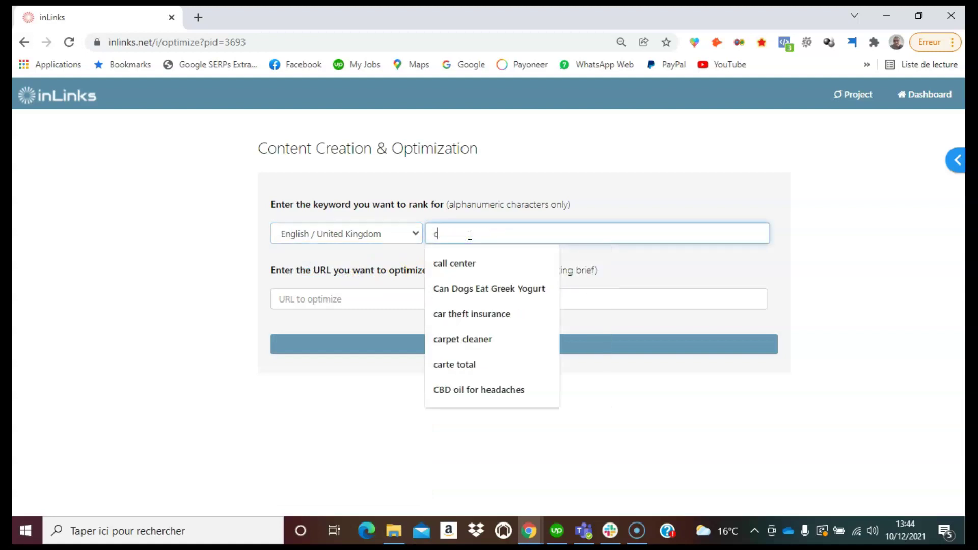
type("ar insurance")
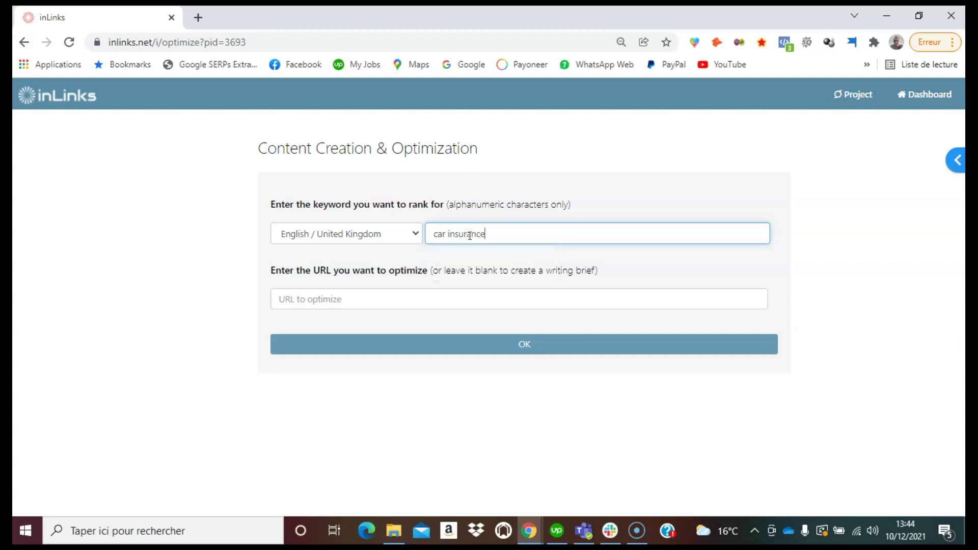
left_click(476, 240)
left_click(529, 347)
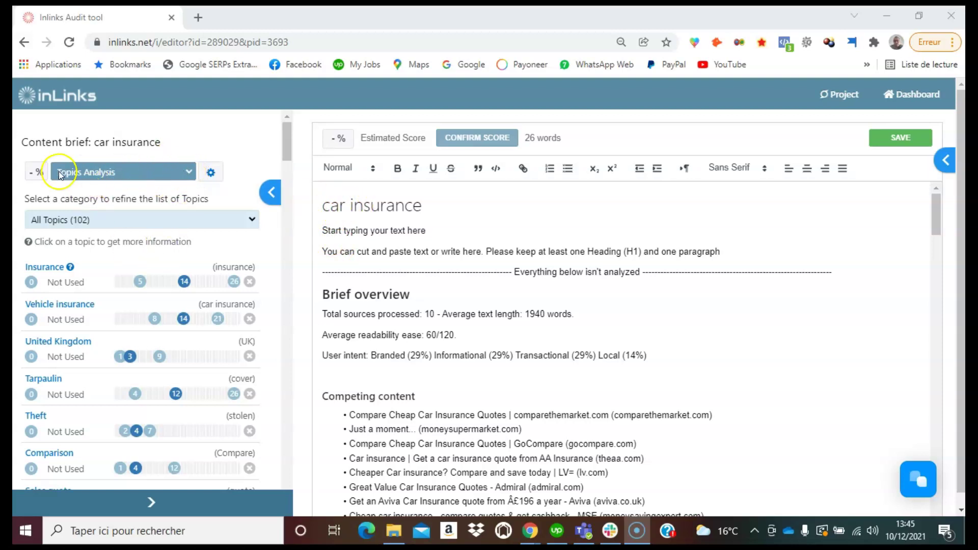
Switch the Topics Analysis view to Questions and scroll through the question groups.
left_click(189, 173)
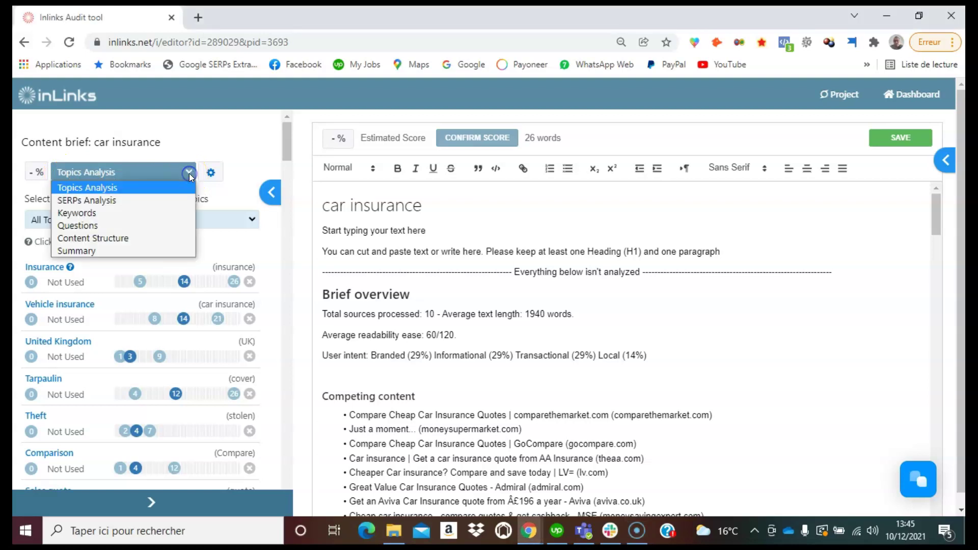
left_click(101, 225)
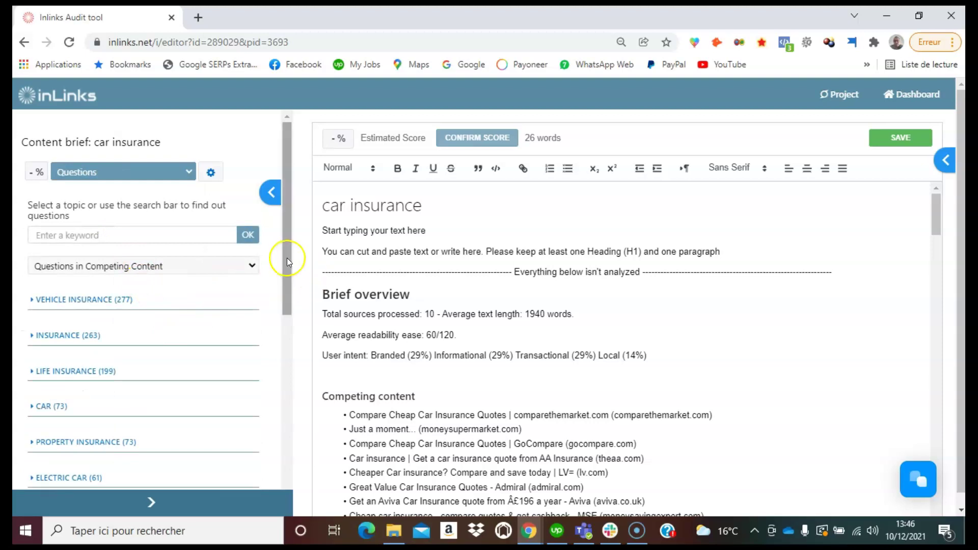
mouse_move(283, 252)
left_mouse_down()
mouse_move(280, 269)
mouse_move(280, 261)
left_mouse_up()
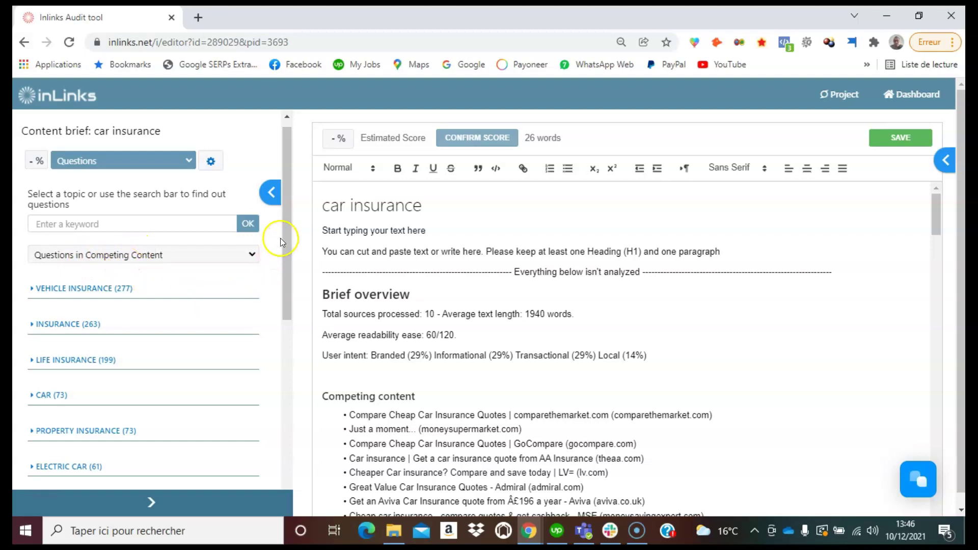
left_click_drag(283, 234, 281, 263)
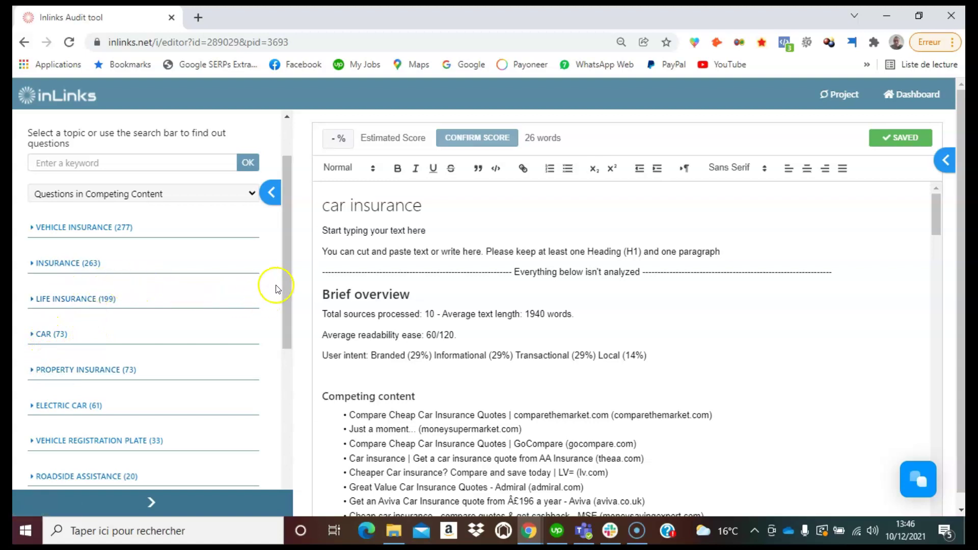
left_click_drag(284, 280, 289, 250)
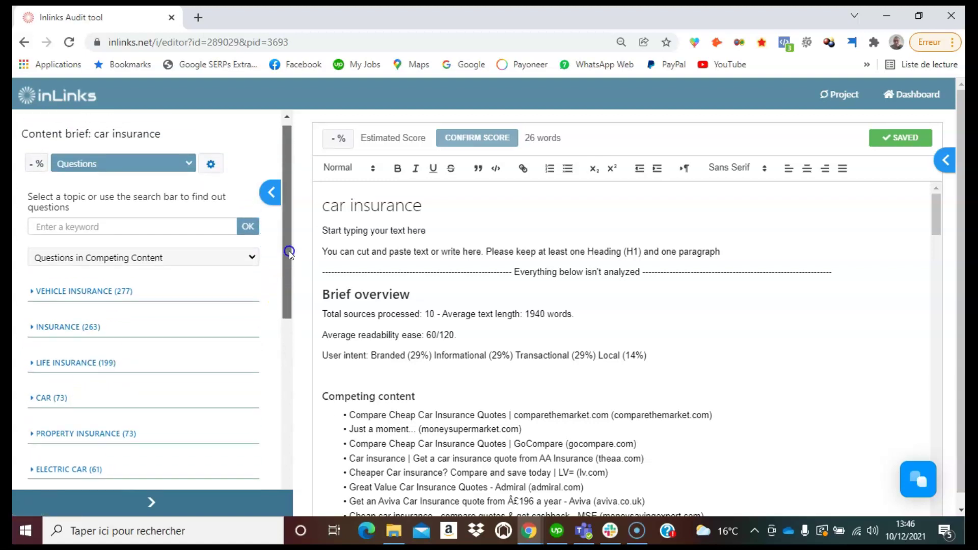
Expand Vehicle Insurance and add 'How can I get cheap car insurance?' and 'Why vehicle insurance is important ?'.
left_click(104, 292)
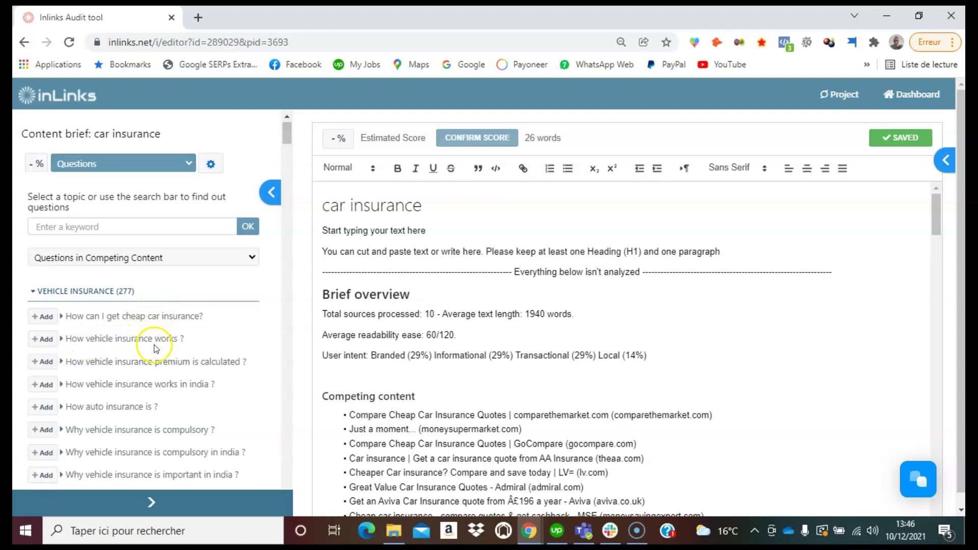
scroll(153, 347, "down", 3)
scroll(137, 316, "down", 1)
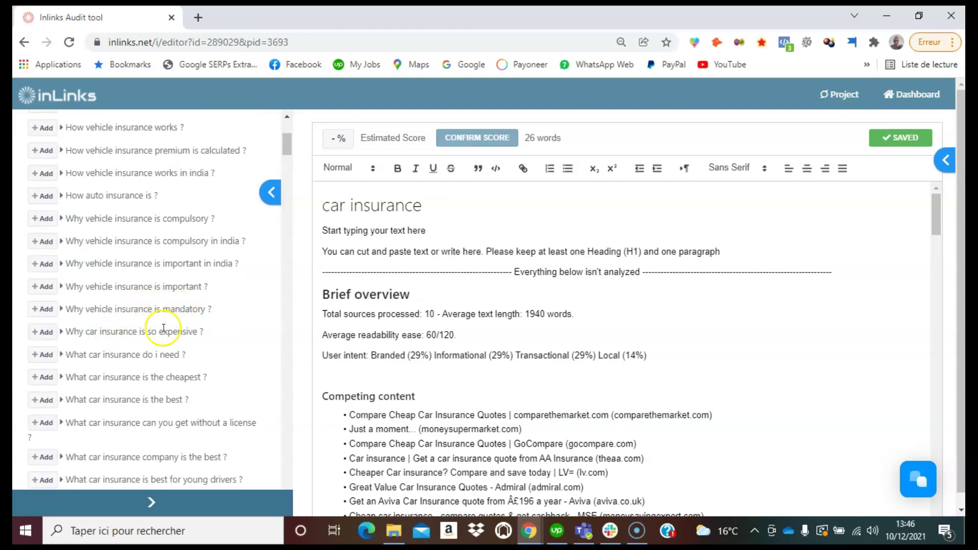
scroll(153, 316, "down", 3)
scroll(120, 313, "up", 4)
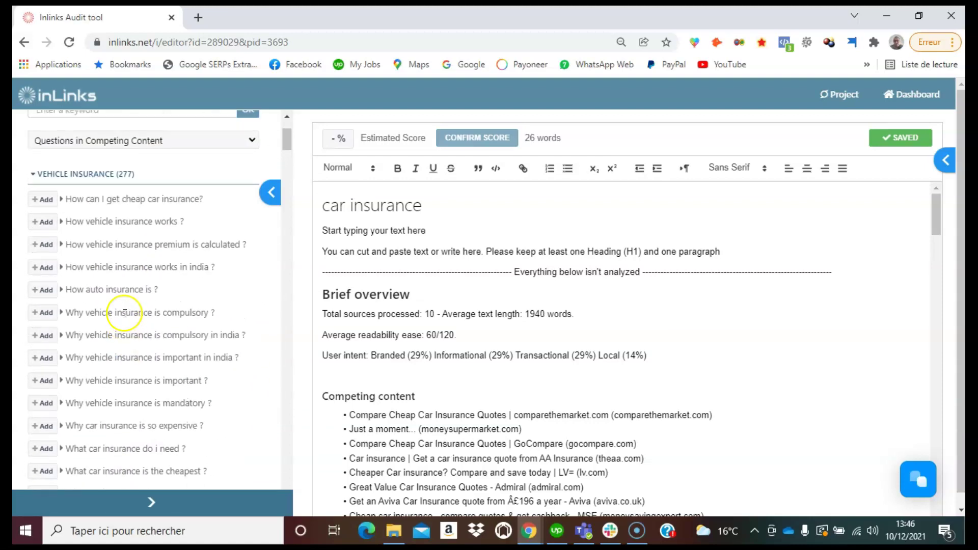
scroll(122, 306, "down", 1)
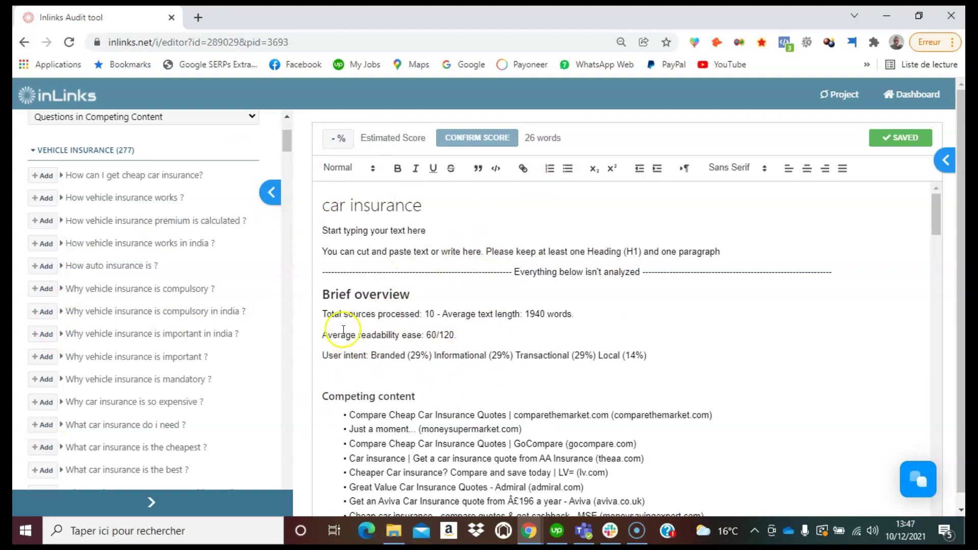
left_click(45, 177)
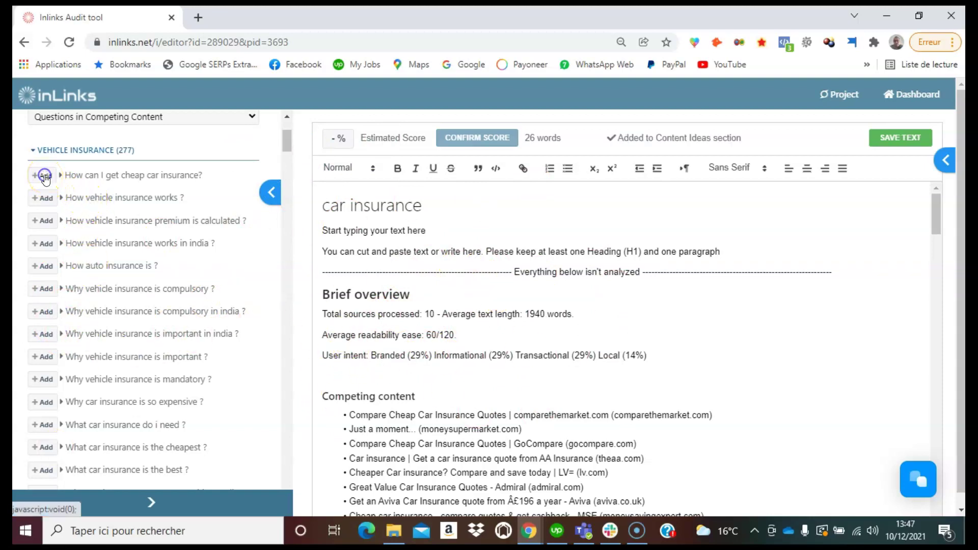
left_click(46, 360)
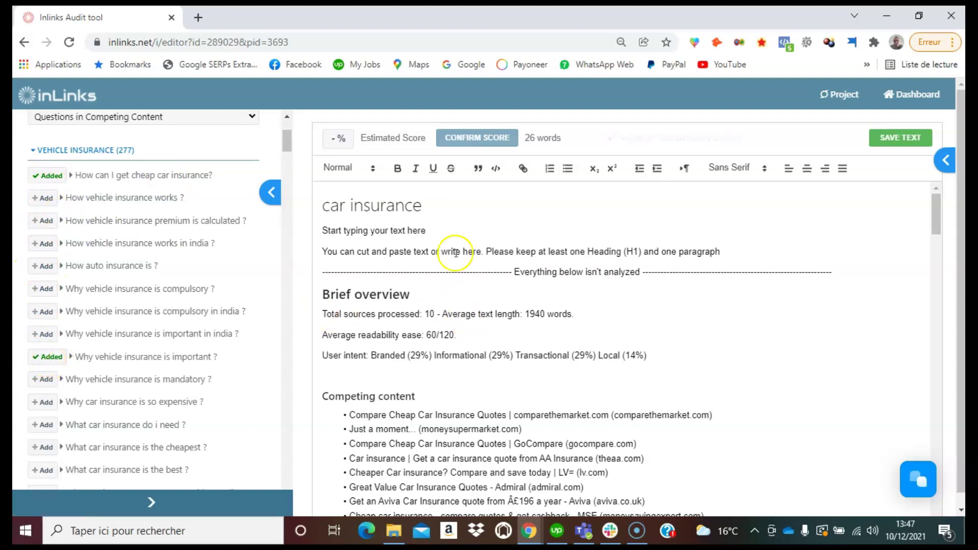
Select and copy 'How can I get cheap car insurance?' under Content ideas at the brief's end.
left_click(518, 316)
scroll(421, 329, "down", 20)
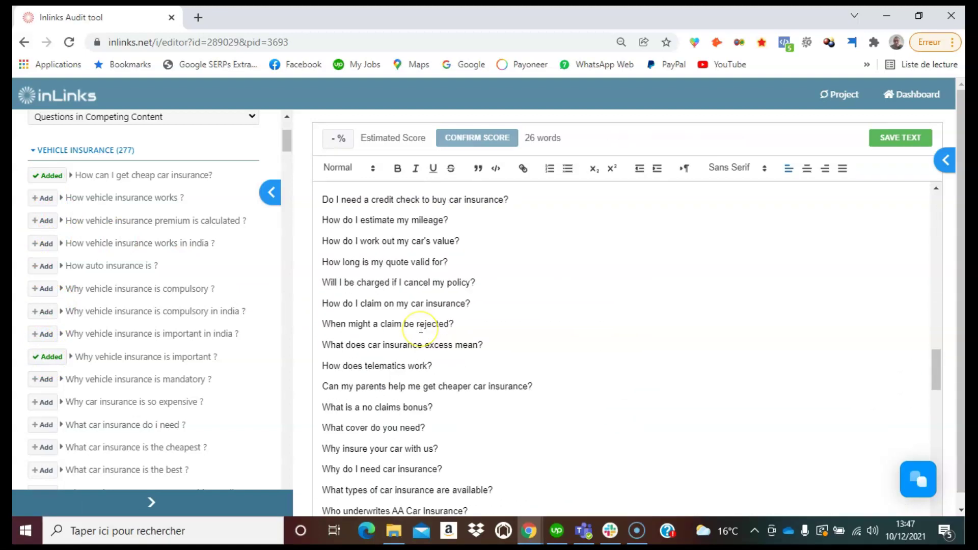
scroll(421, 329, "down", 7)
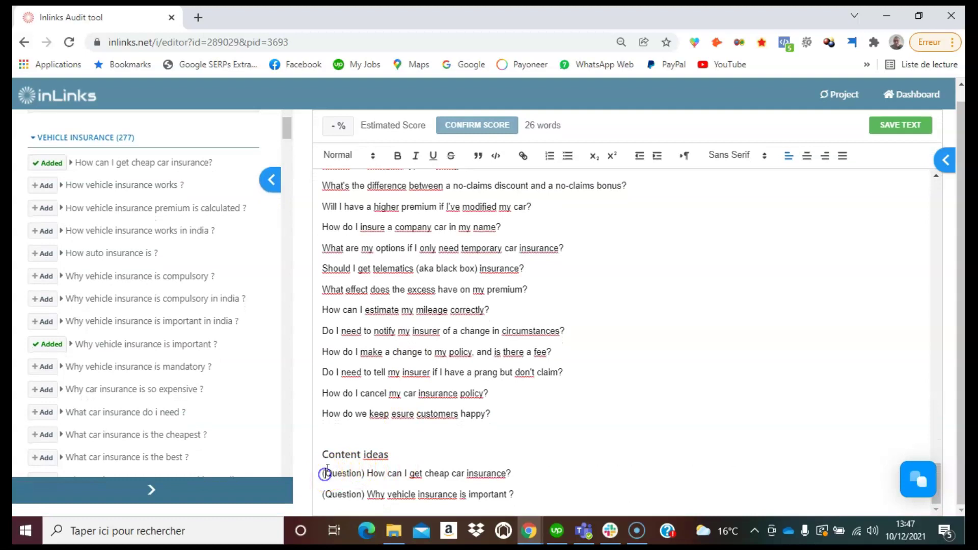
left_click_drag(323, 456, 387, 454)
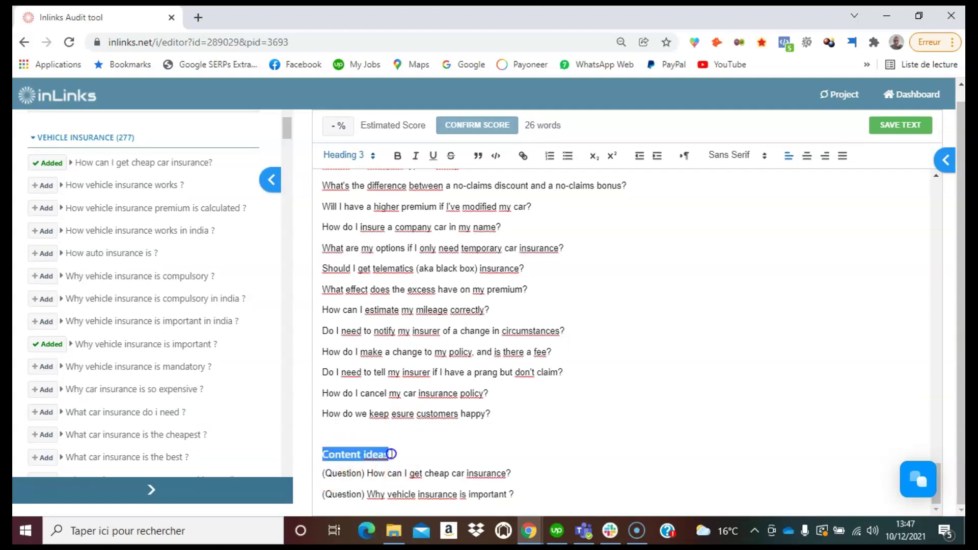
left_click(392, 454)
left_click(502, 474)
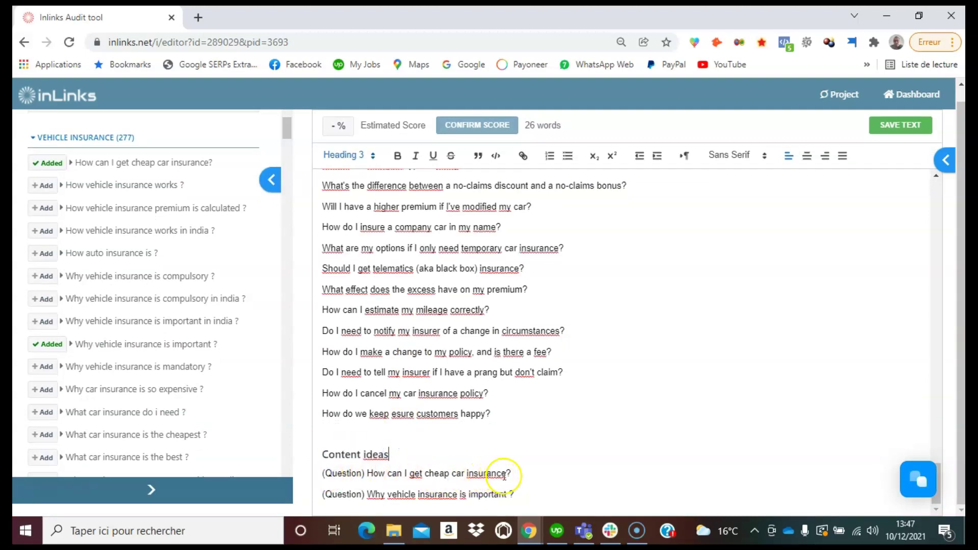
left_click_drag(506, 473, 372, 478)
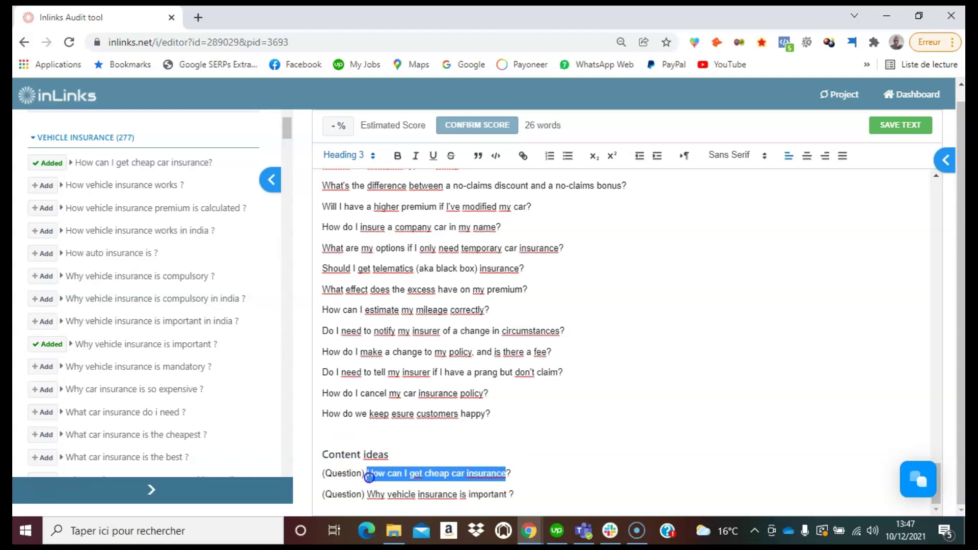
scroll(403, 408, "up", 15)
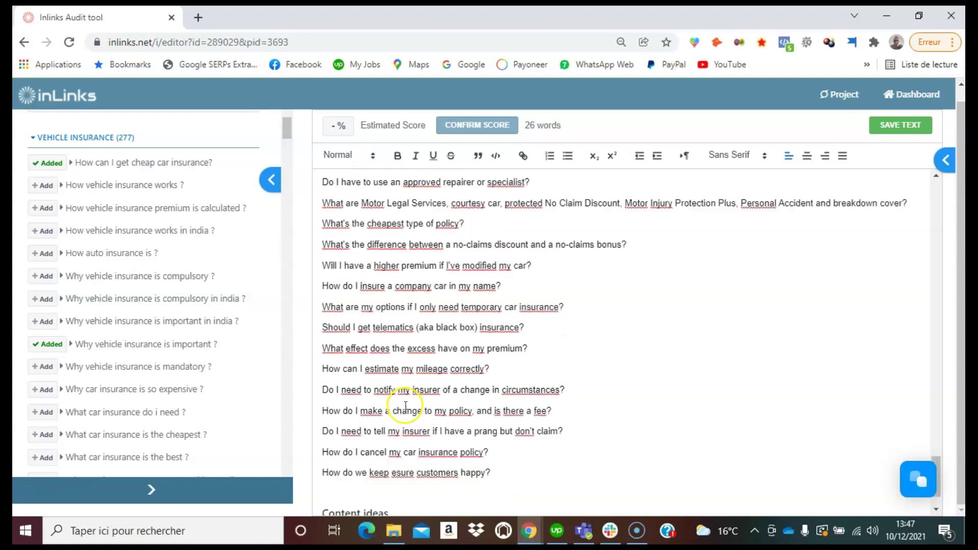
scroll(416, 278, "down", 15)
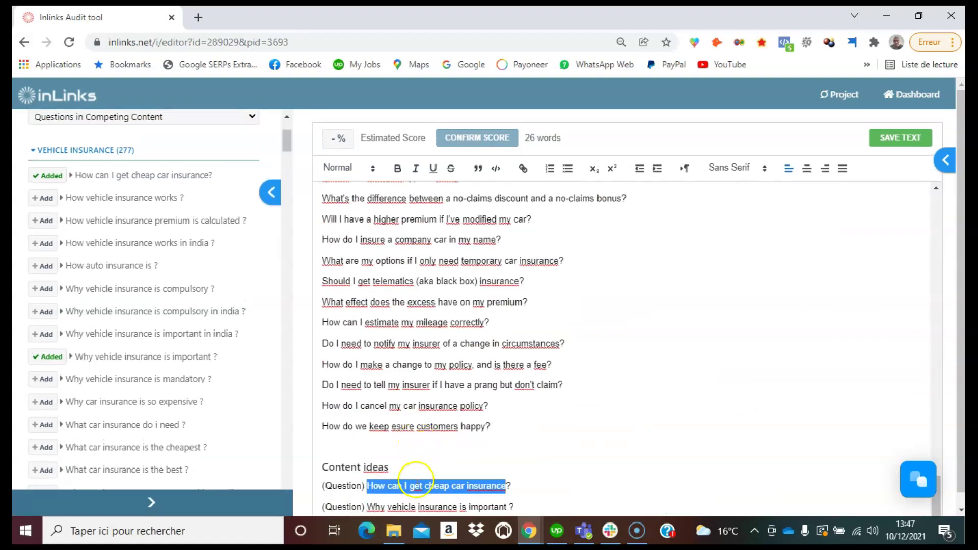
left_click_drag(511, 487, 371, 487)
key("ctrl+c")
scroll(377, 458, "up", 15)
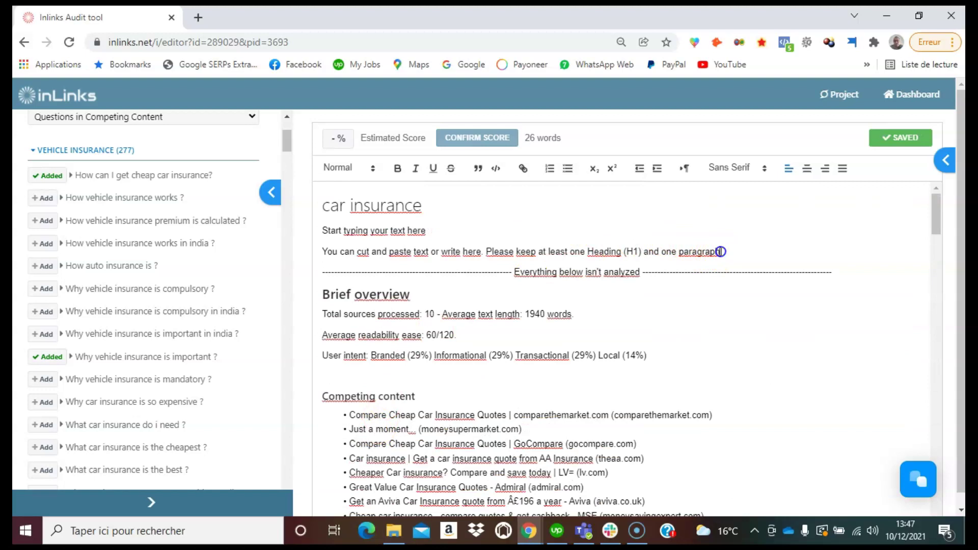
Replace the placeholder lines with the pasted question as a Heading 2, followed by a new line.
left_click_drag(720, 252, 323, 231)
key("BackSpace")
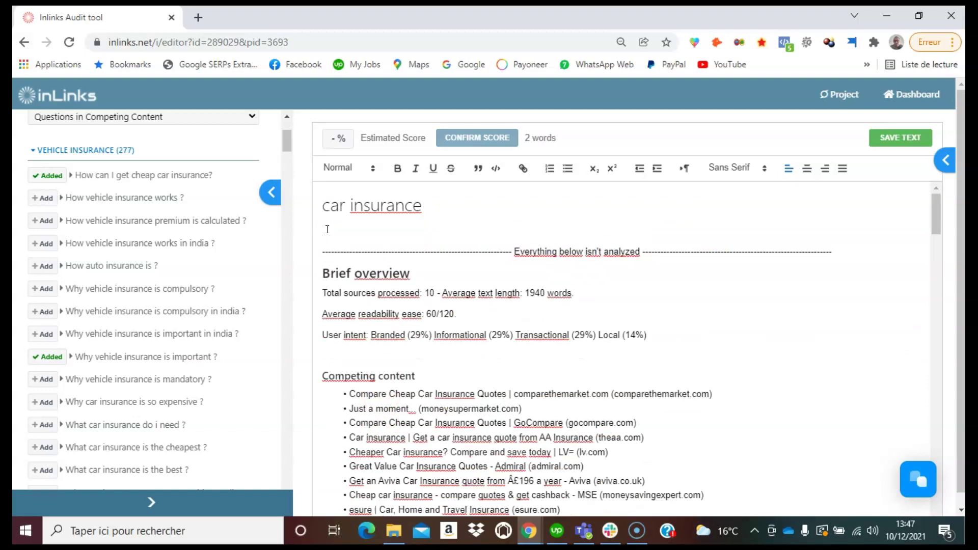
key("ctrl+v")
left_click_drag(466, 230, 330, 228)
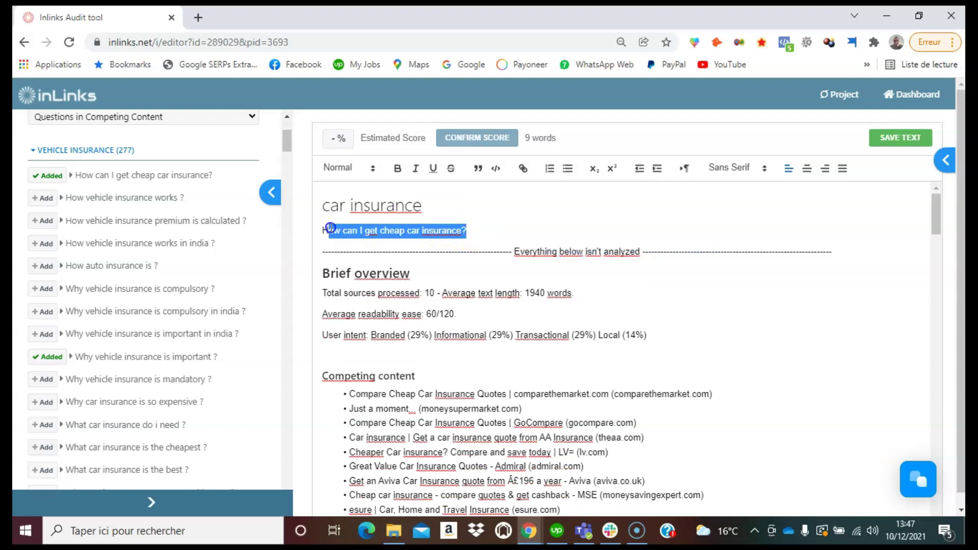
left_click(360, 168)
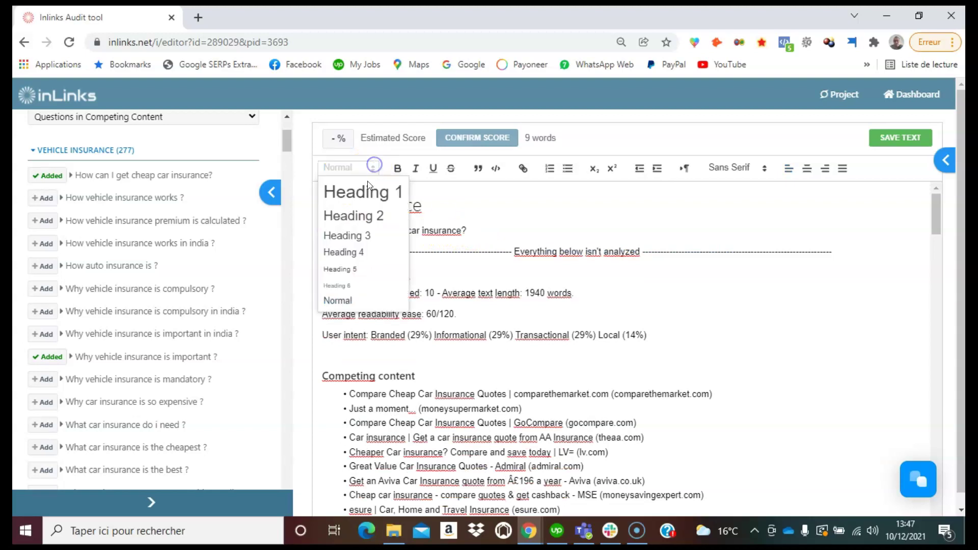
left_click(352, 214)
left_click(567, 231)
key("Return")
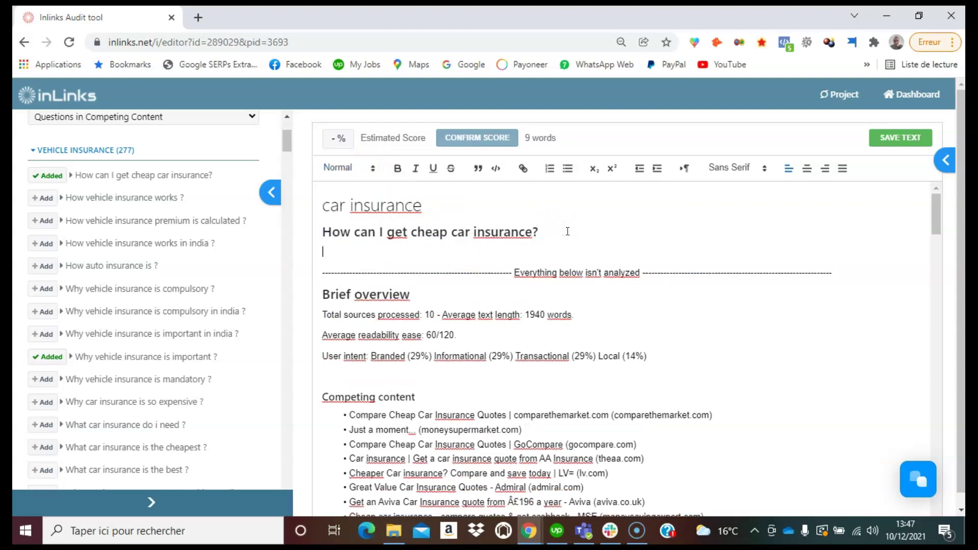
Open the support chat from the blue button at the bottom right.
left_click(917, 481)
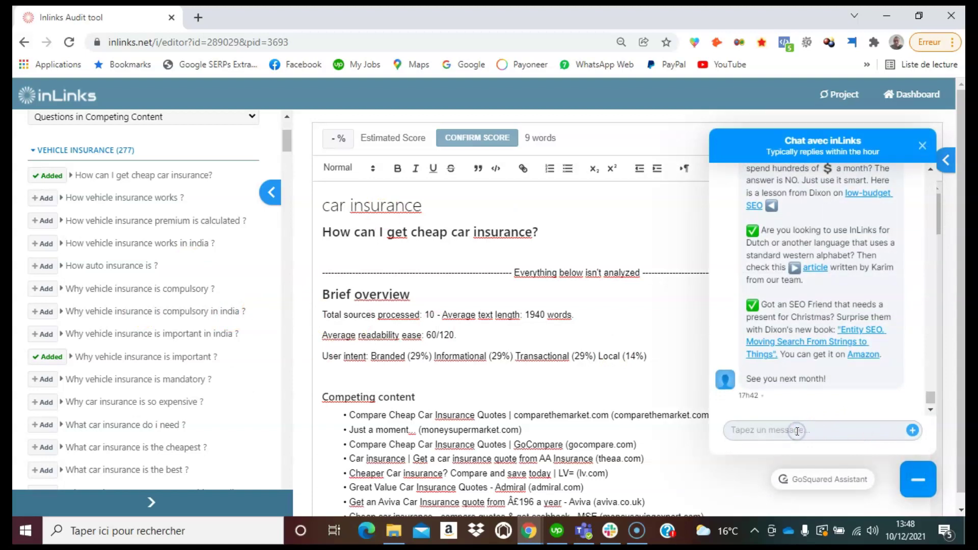